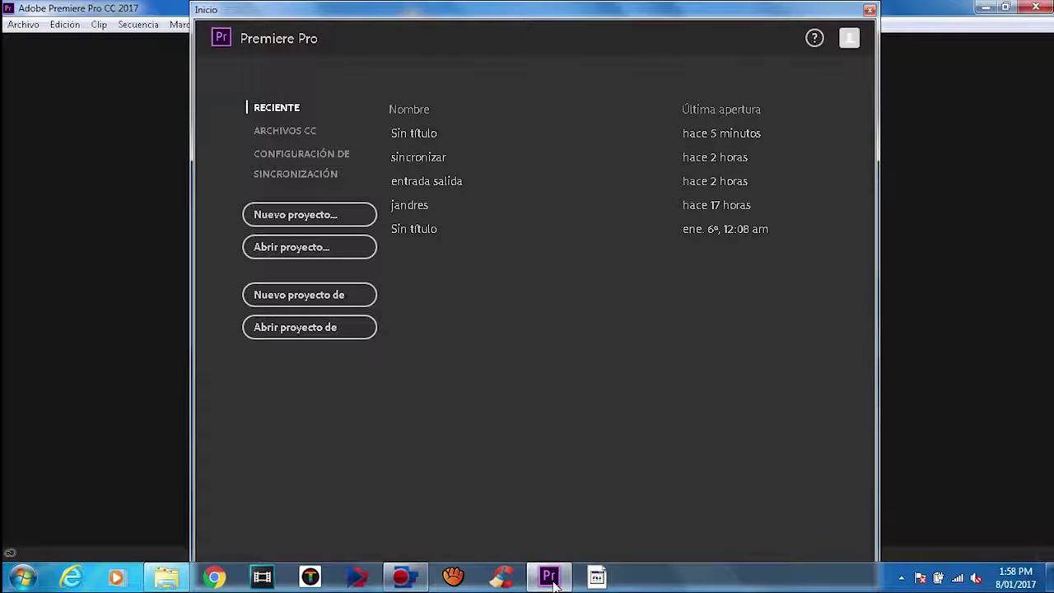
Create a new project 'Sin título' in premiere proyectos with GPU acceleration, overwriting the existing one
click(288, 216)
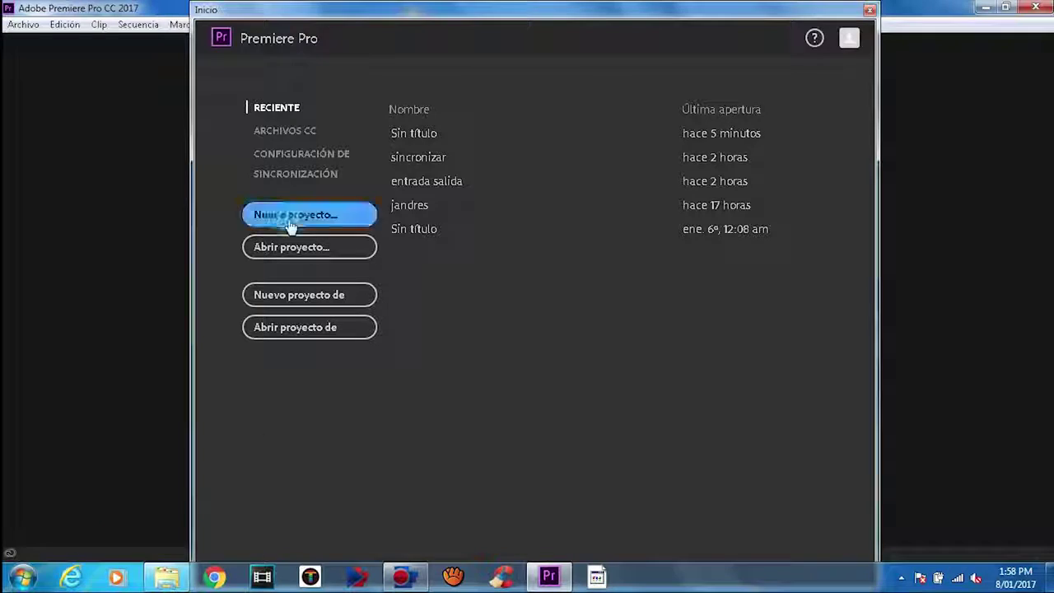
click(737, 109)
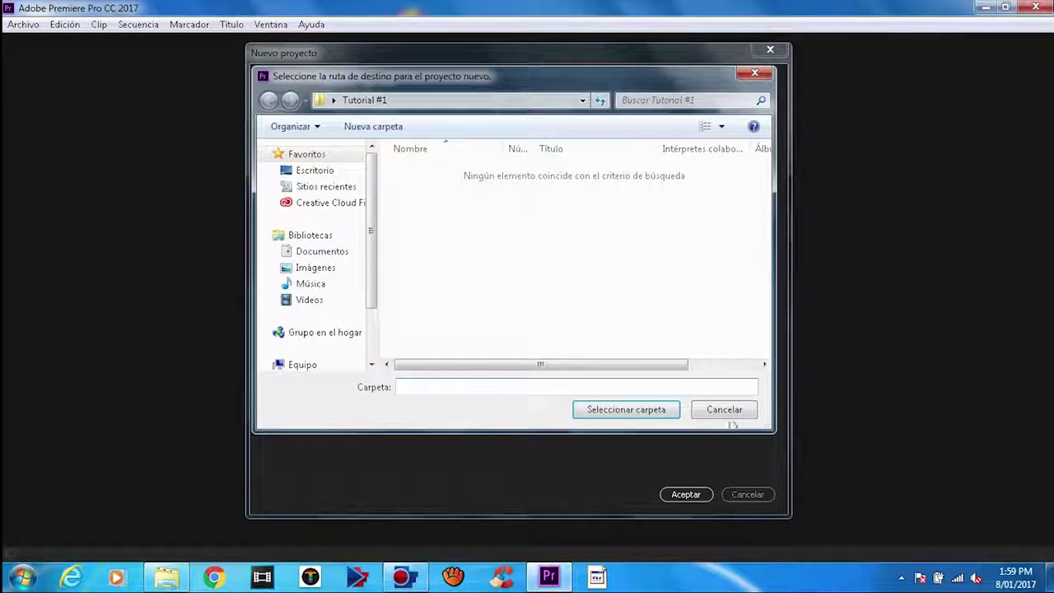
click(726, 412)
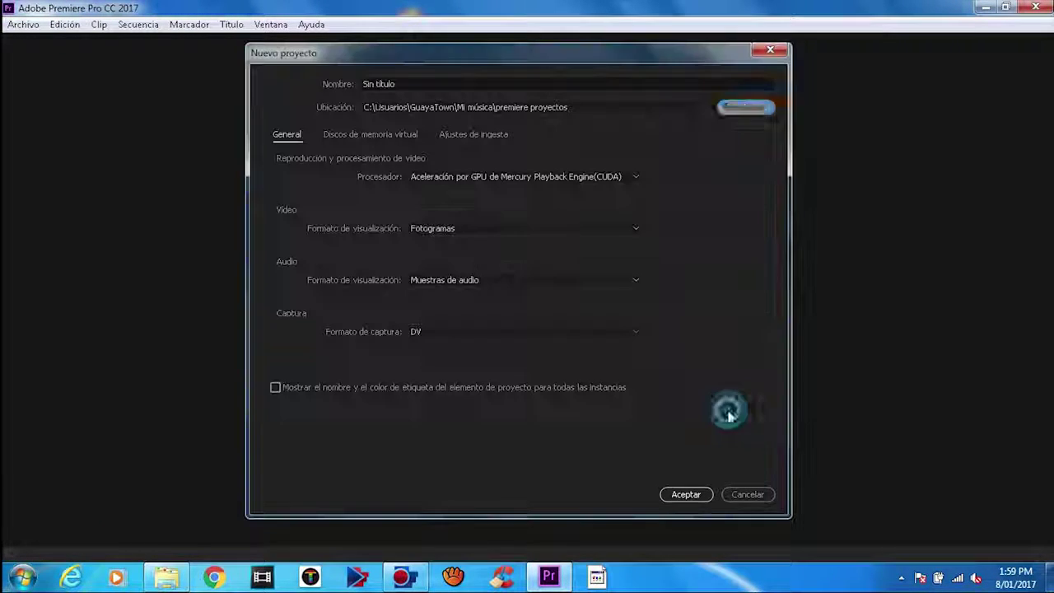
click(634, 178)
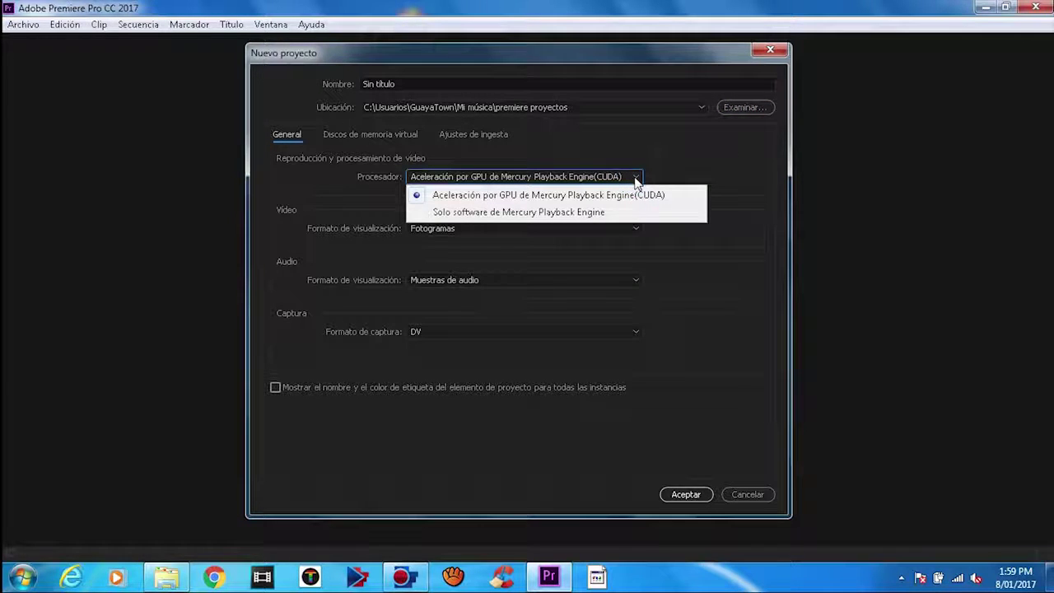
click(591, 199)
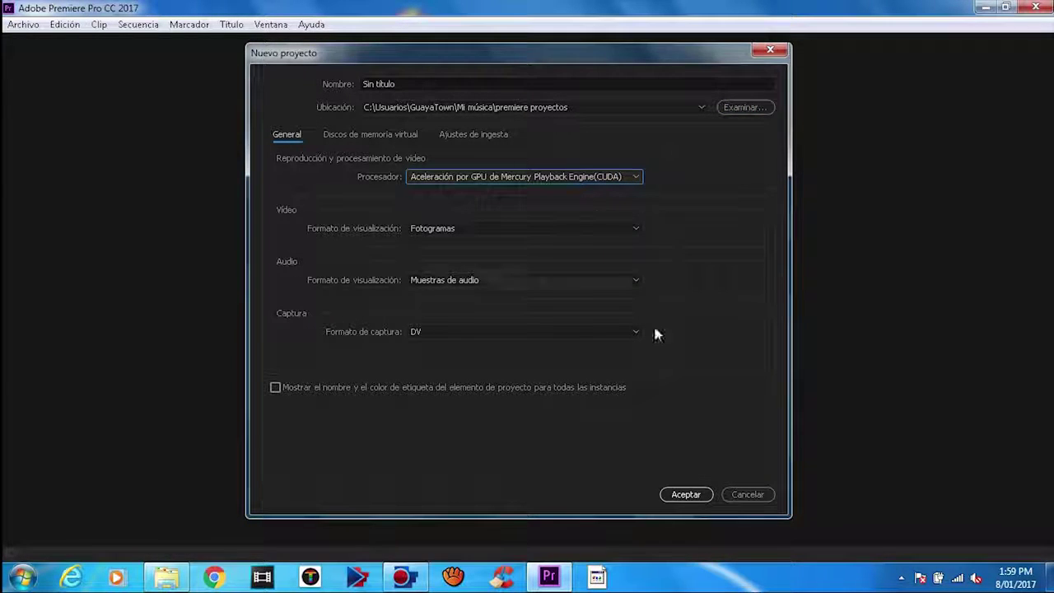
click(688, 489)
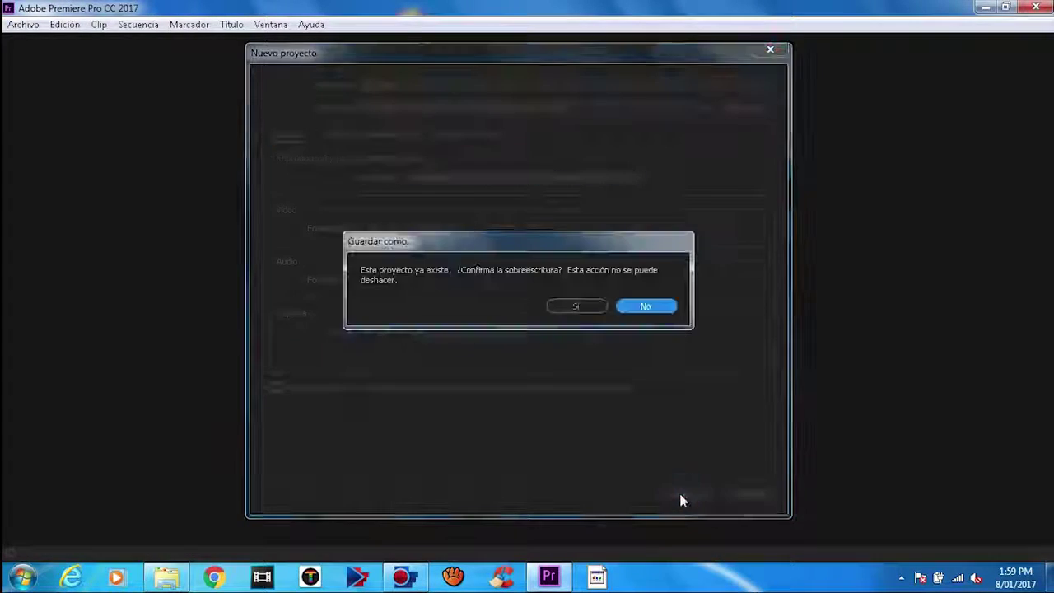
click(580, 306)
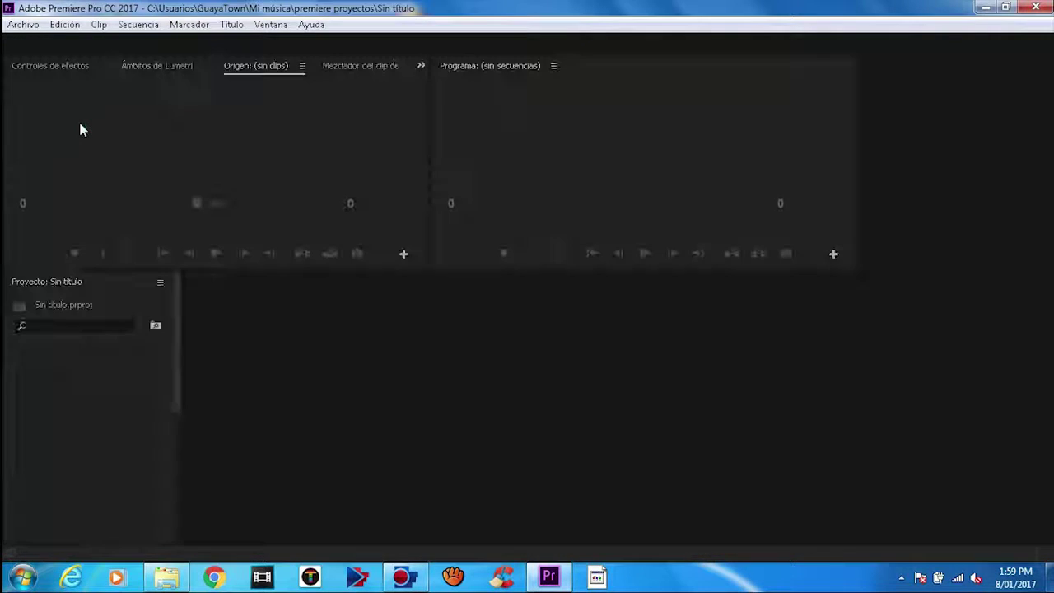
Start a new sequence on the DVCPROHD 720p24 preset, then bring up the Tutorial #1 folder
click(25, 25)
mouse_move(150, 48)
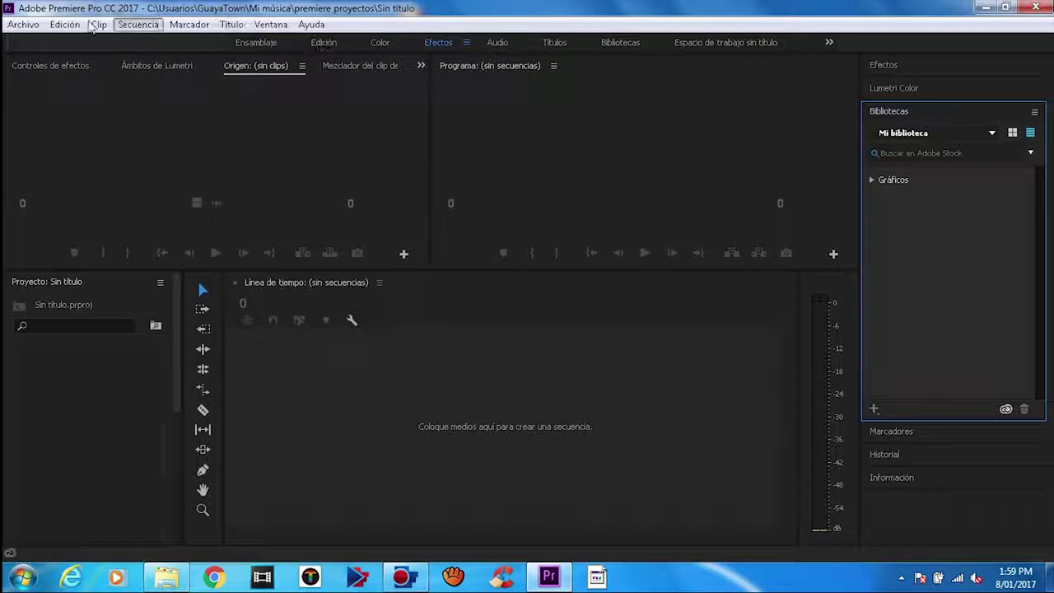
mouse_move(60, 25)
mouse_move(25, 25)
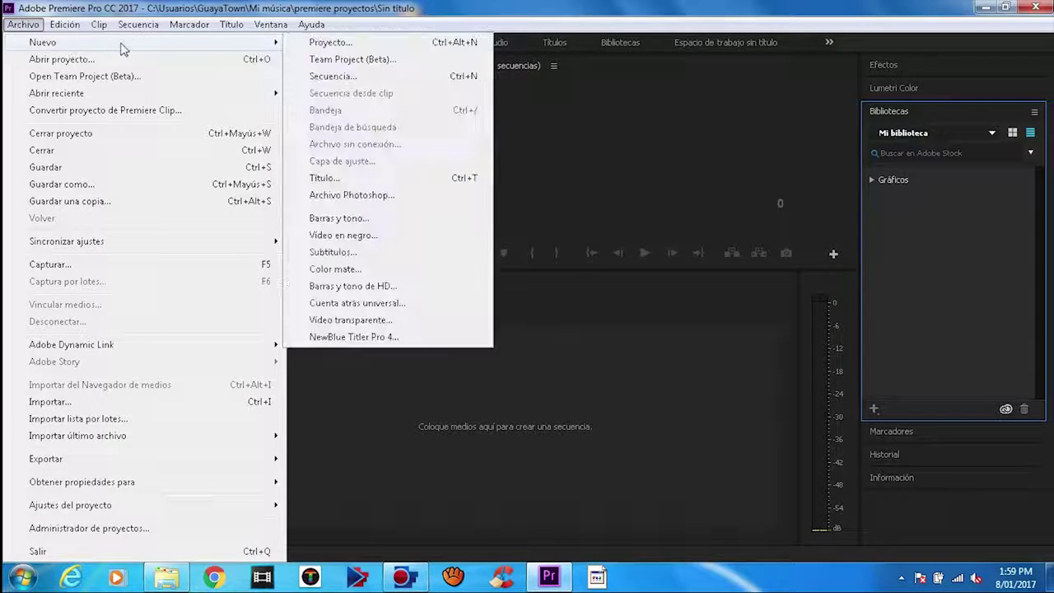
mouse_move(81, 44)
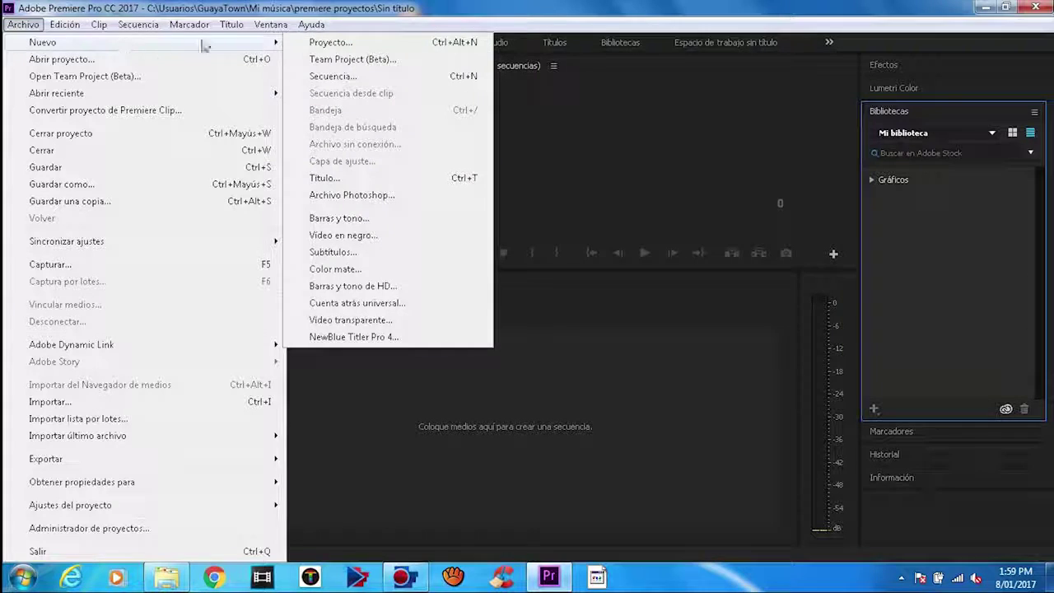
click(331, 77)
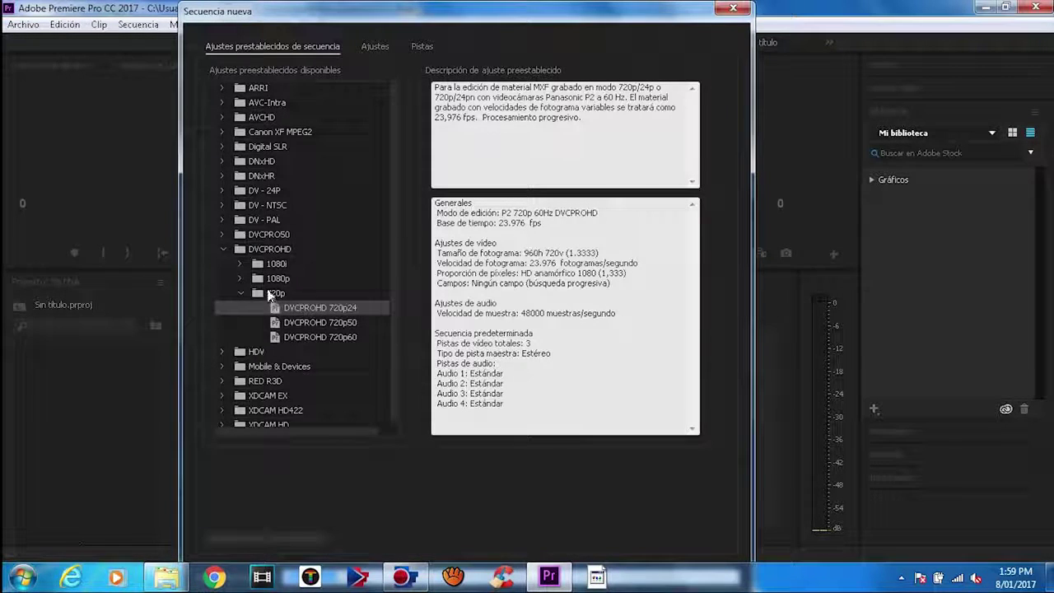
click(506, 263)
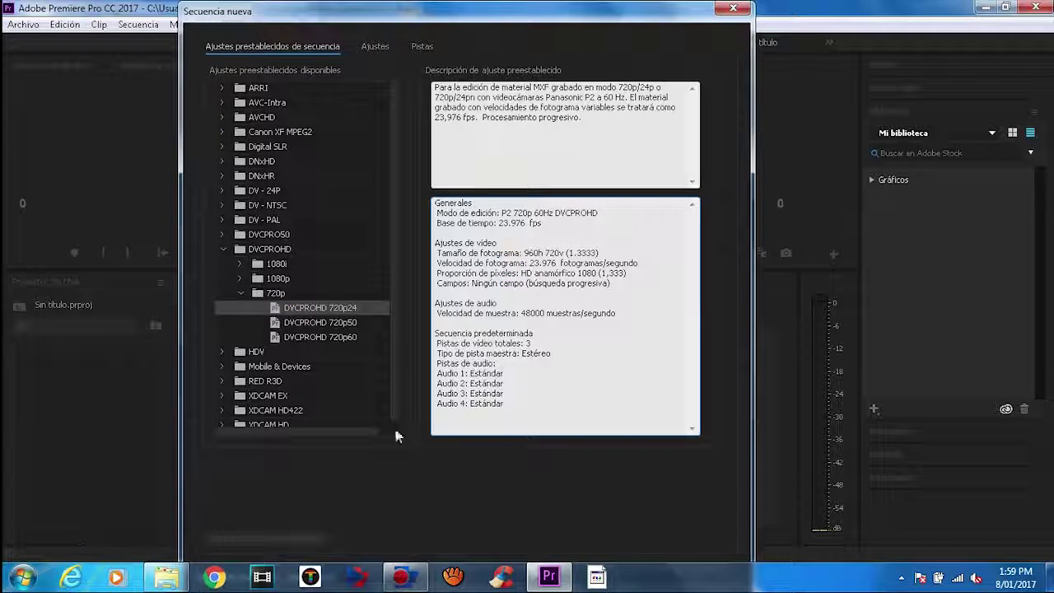
click(167, 576)
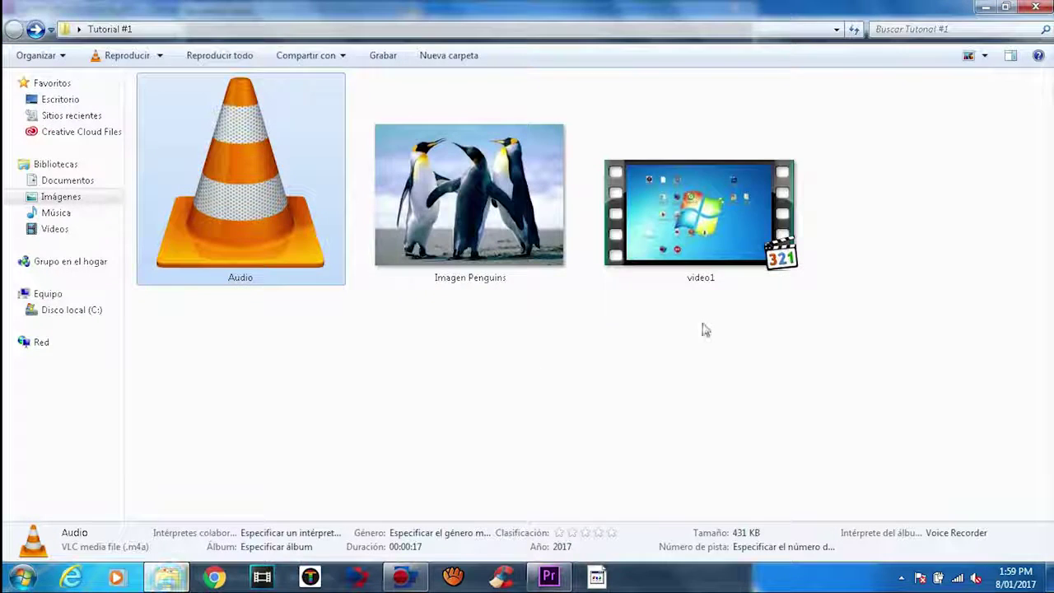
Check video1 in MediaInfo (1366×768, 16-second MP4), then return to Premiere's New Sequence dialog
click(696, 221)
right_click(696, 221)
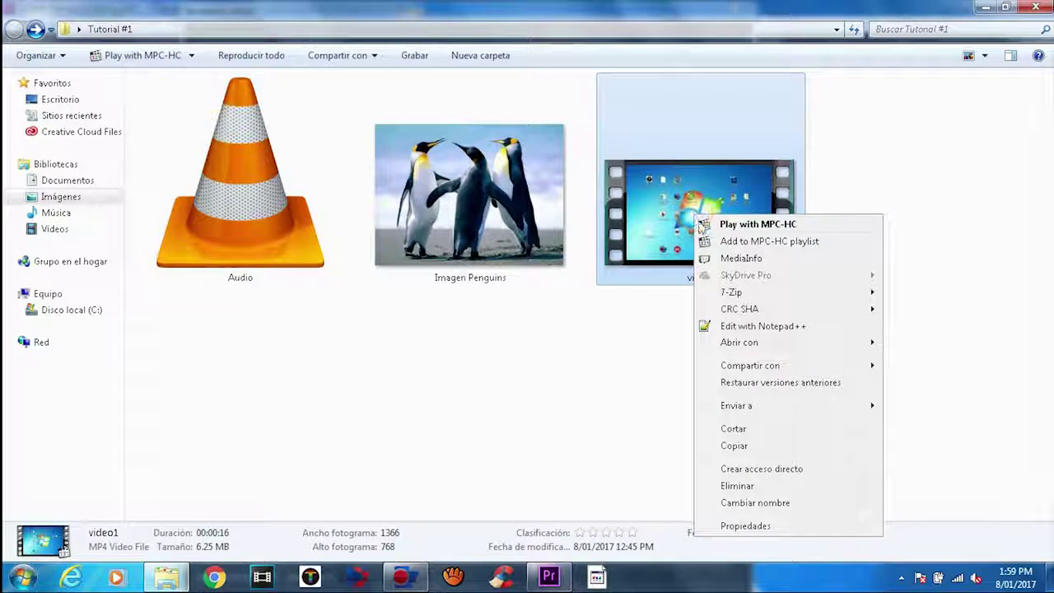
click(735, 257)
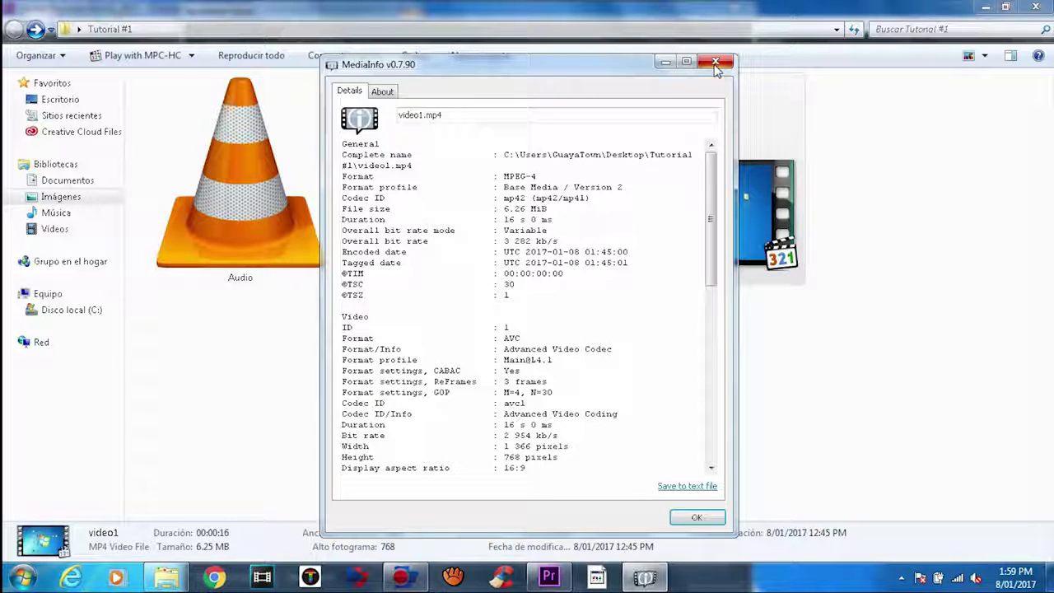
click(716, 62)
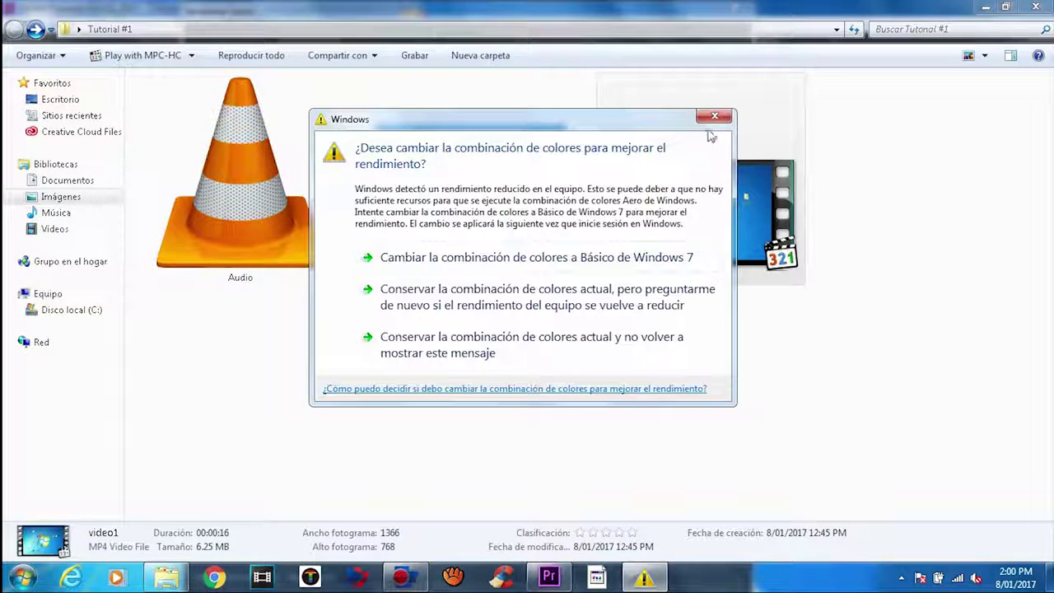
click(716, 119)
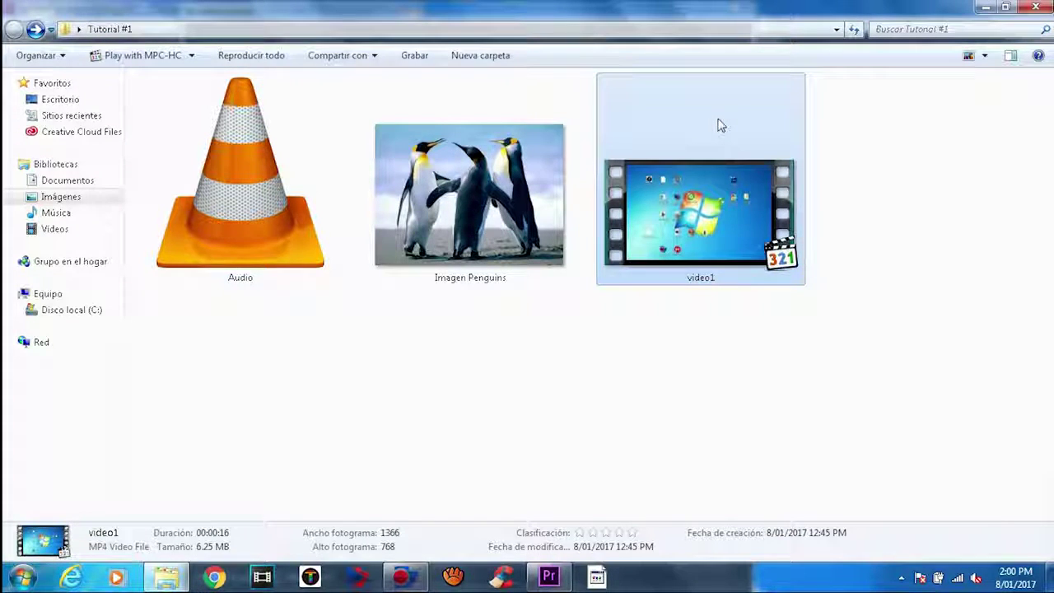
click(548, 578)
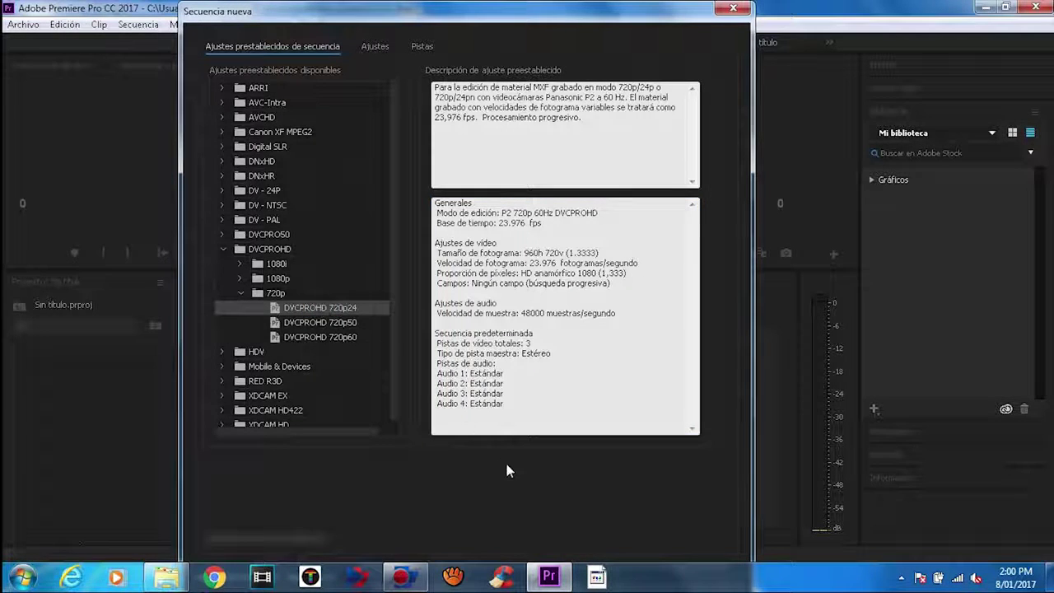
Accept the DVCPROHD 720p24 preset to create Secuencia 01 with tracks V1–V3 and A1–A4
key(Return)
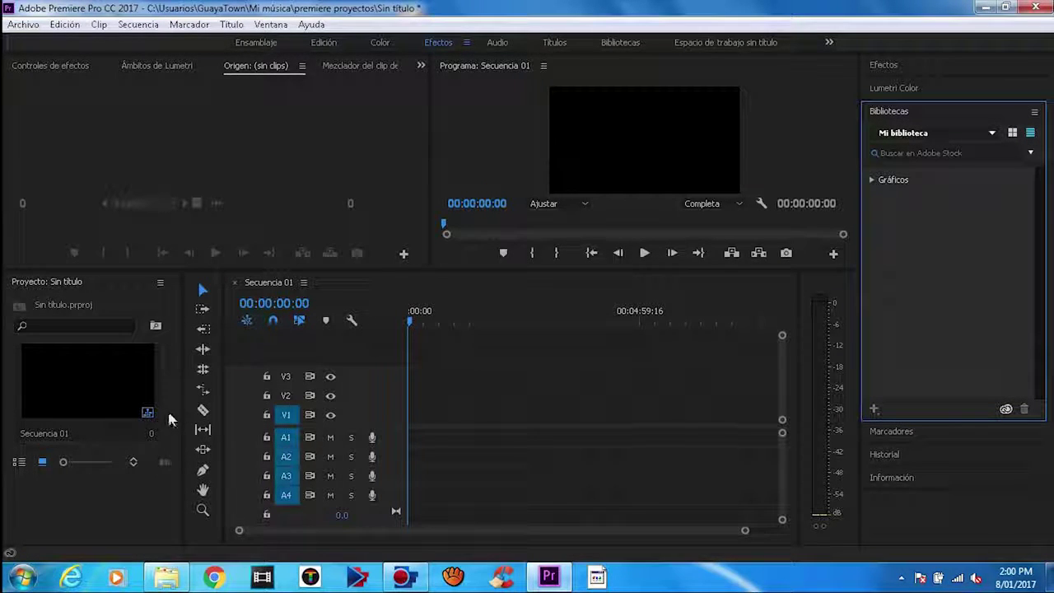
Import Audio, Imagen Penguins and video1 from the Tutorial #1 folder into the Project panel
click(25, 29)
click(122, 403)
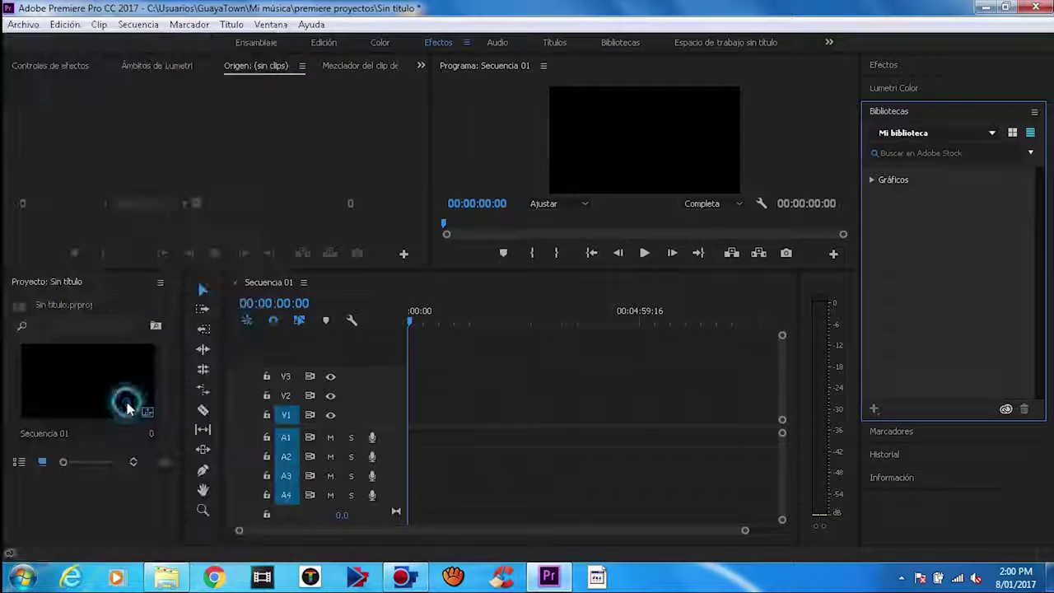
click(167, 179)
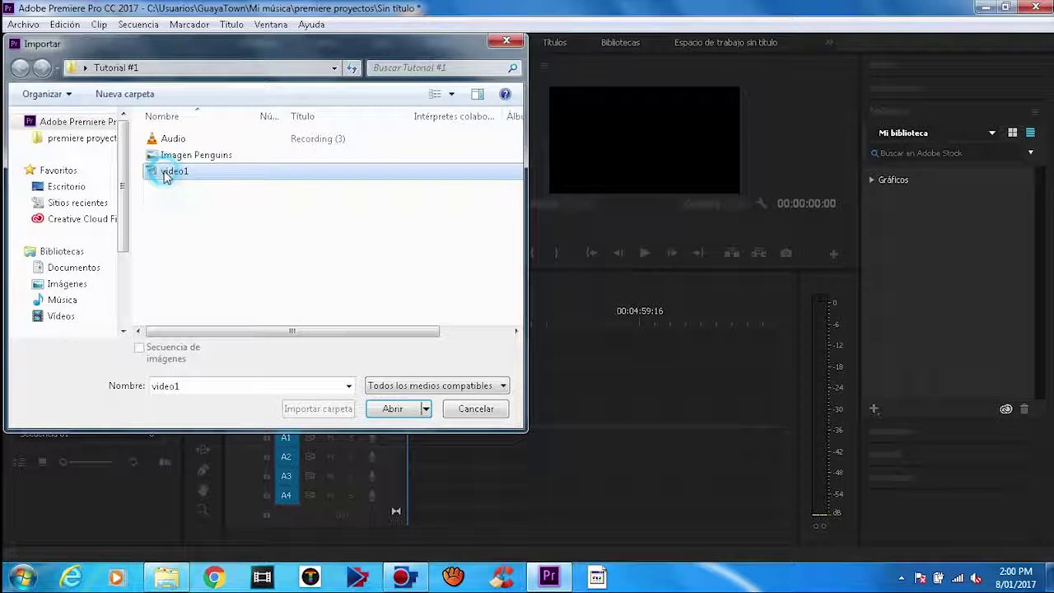
key(shift+Up)
key(shift+Up)
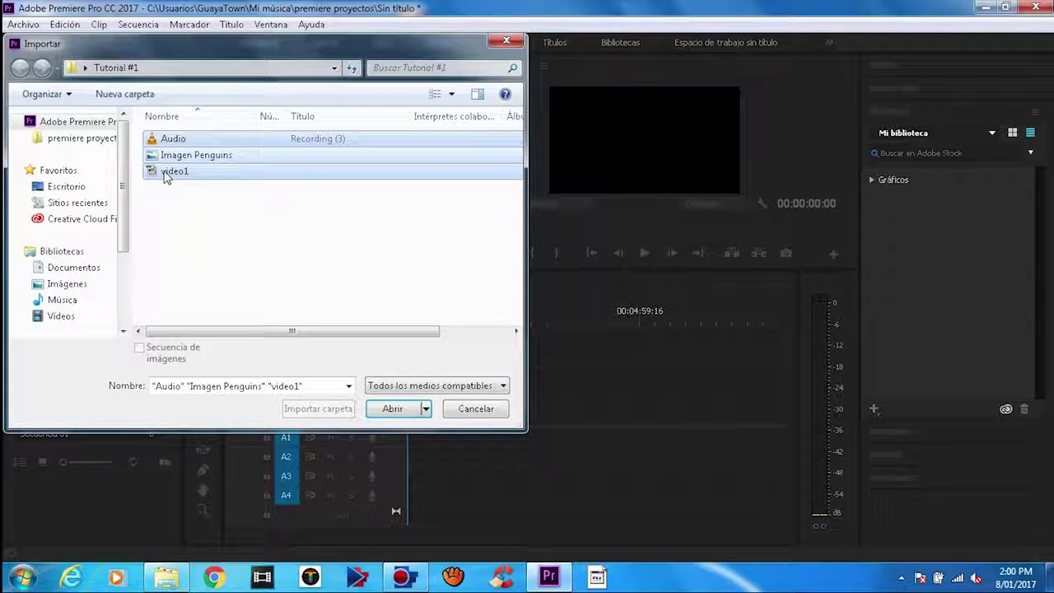
click(387, 407)
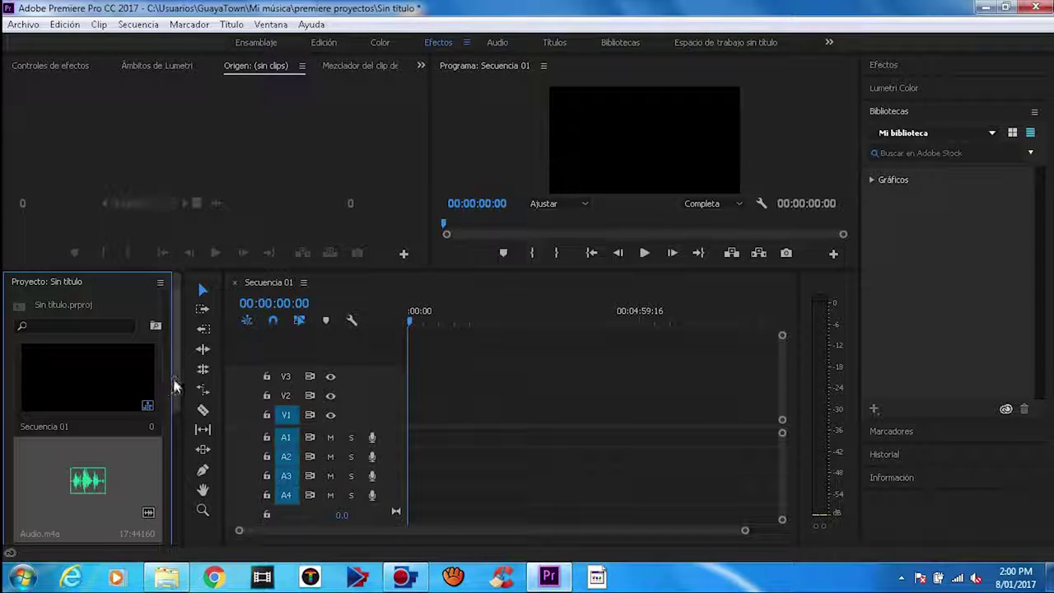
drag(176, 387, 183, 468)
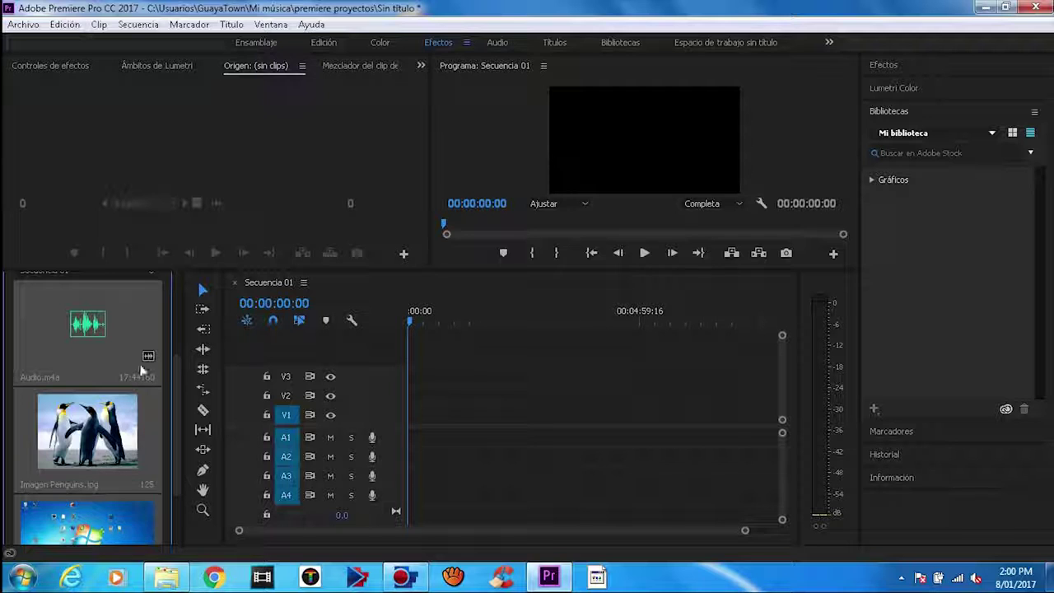
drag(175, 380, 176, 288)
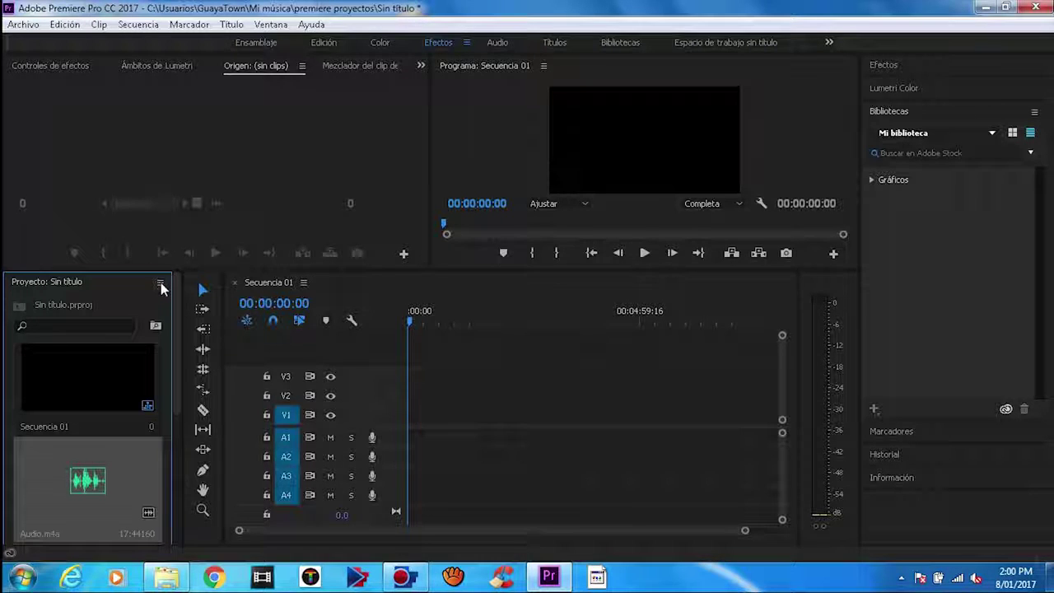
Switch the Project panel to list view and drag video1.mp4 onto the timeline at 00:00
click(160, 283)
click(220, 377)
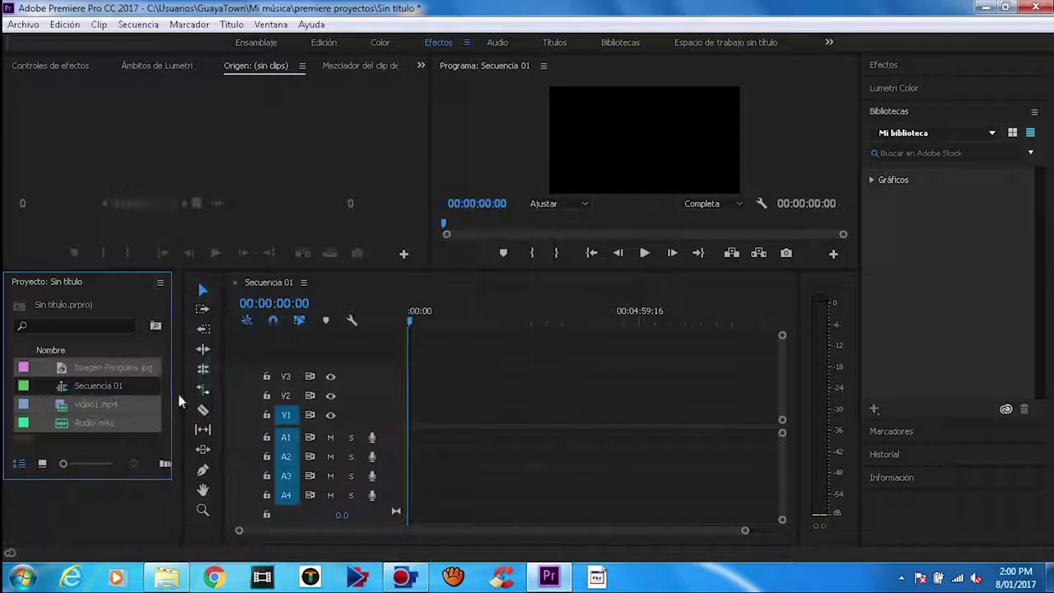
click(75, 403)
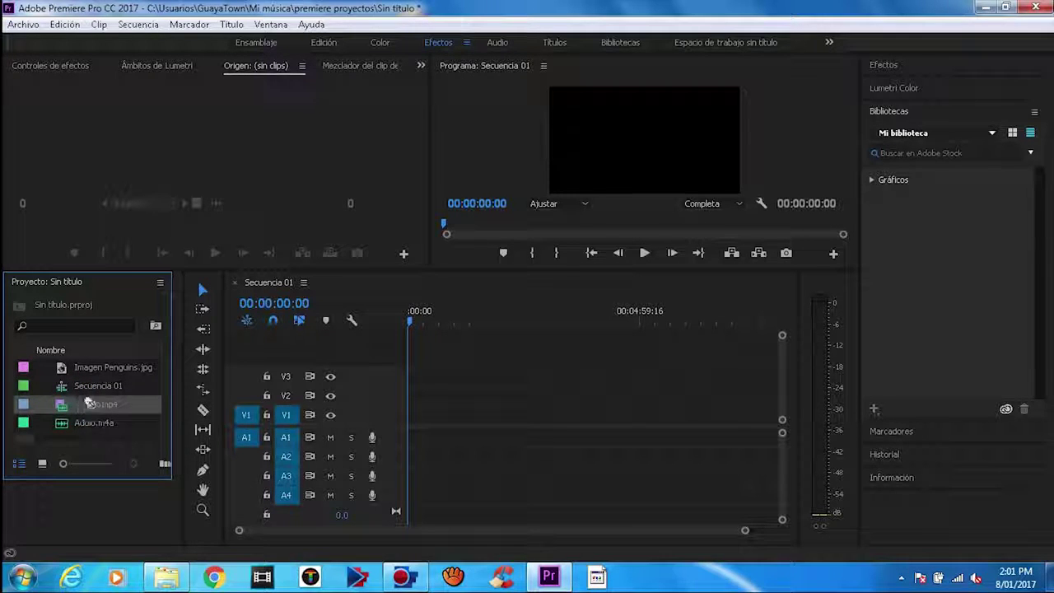
mouse_move(76, 404)
mouse_down()
mouse_move(377, 434)
mouse_move(407, 425)
mouse_up()
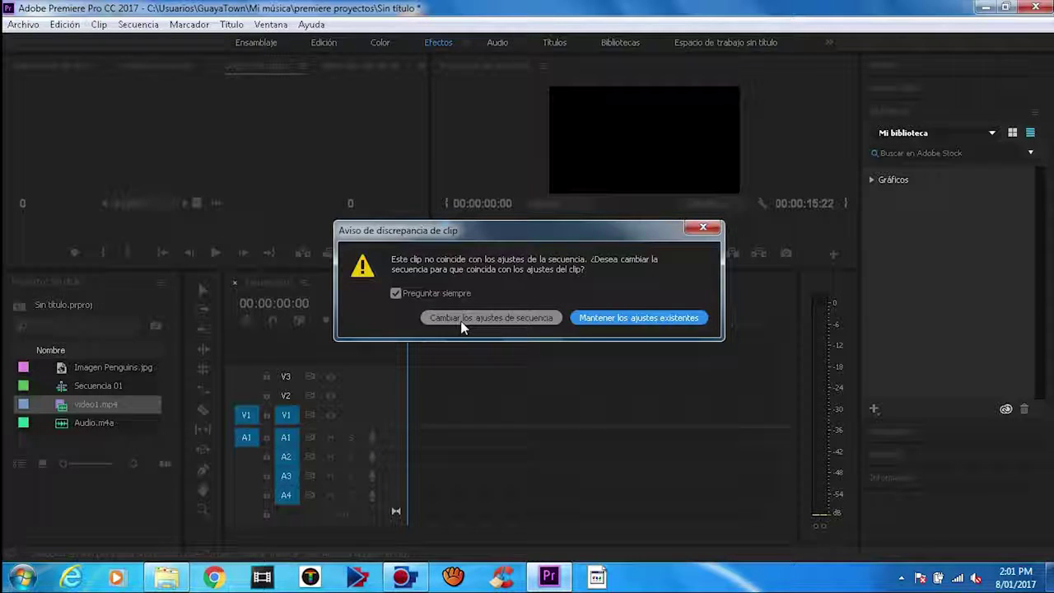
Change Secuencia 01 to match video1's settings, zoom into the timeline and enlarge track V1
click(461, 324)
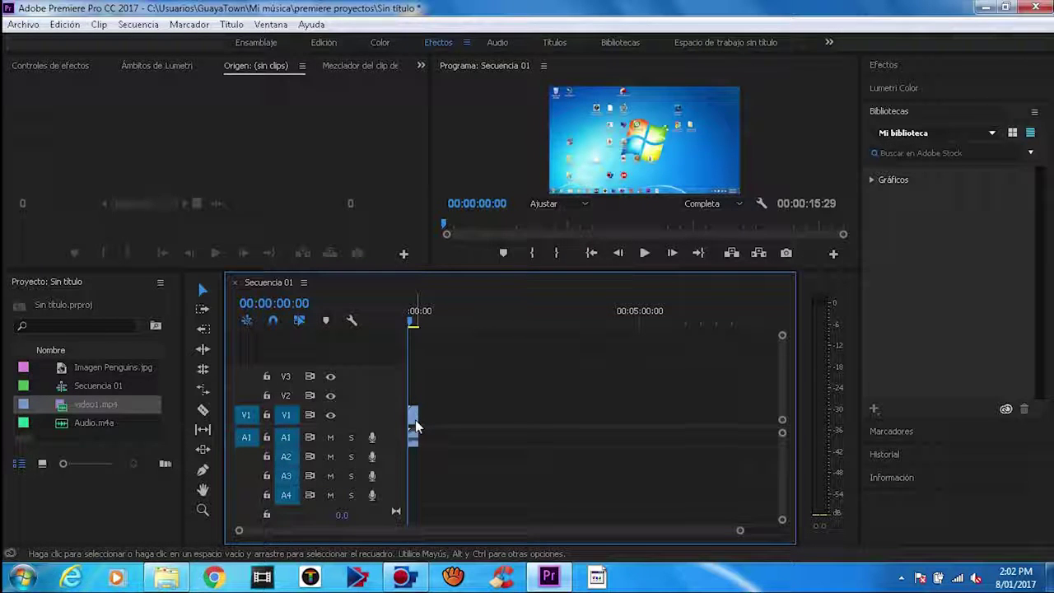
mouse_move(416, 427)
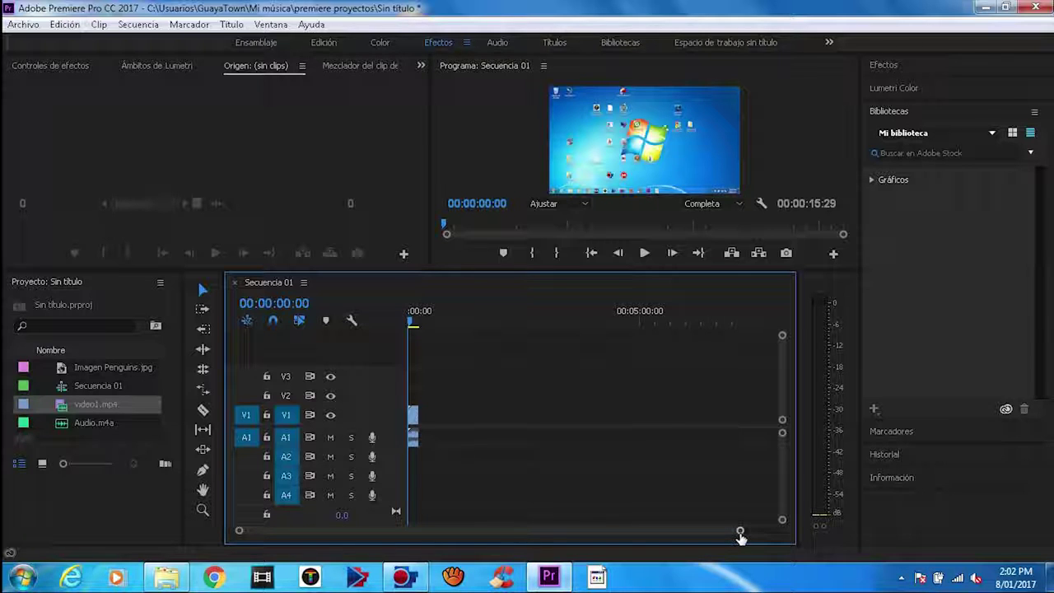
drag(740, 531, 555, 548)
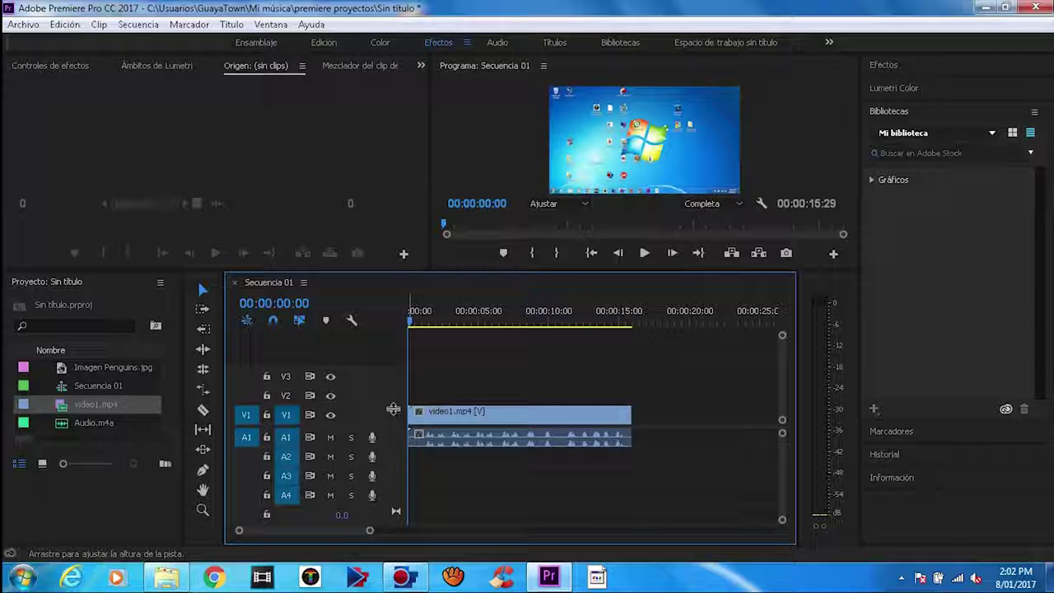
drag(392, 409, 389, 385)
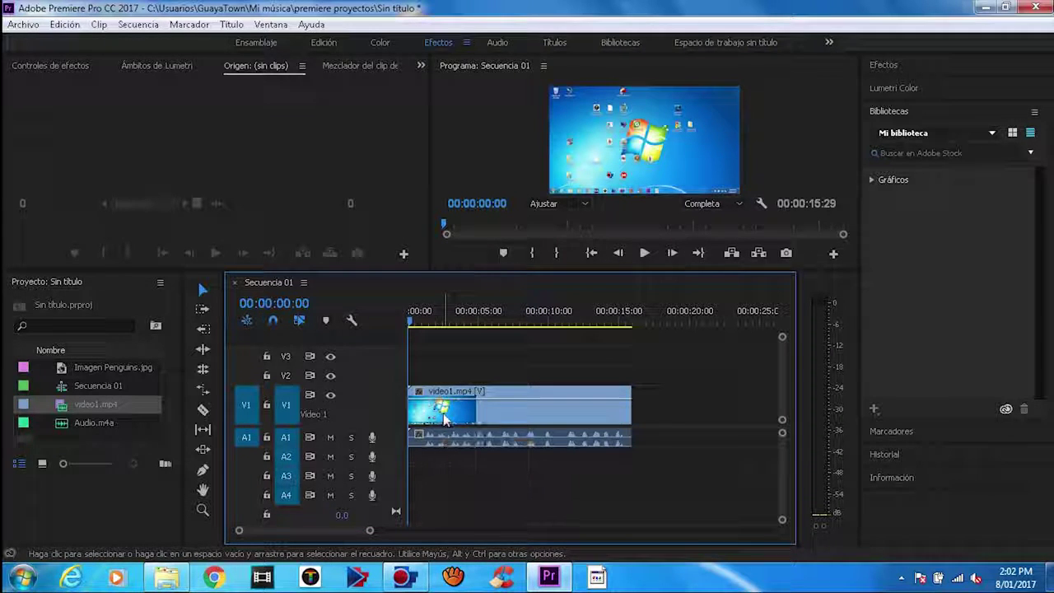
Save the project as proyecto.prproj in the Tutorial #1 folder on the desktop
click(22, 25)
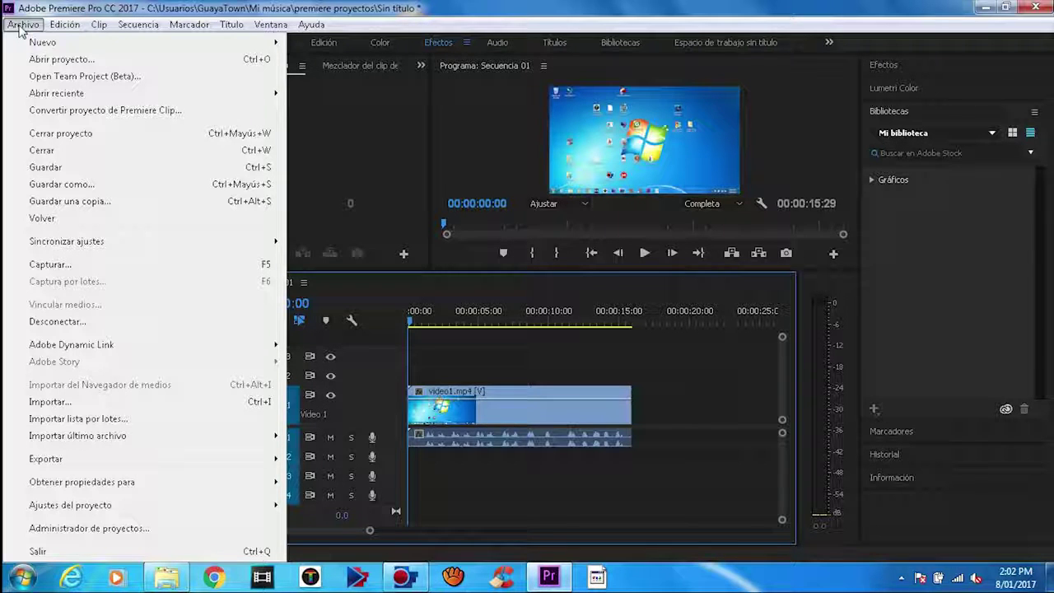
click(72, 189)
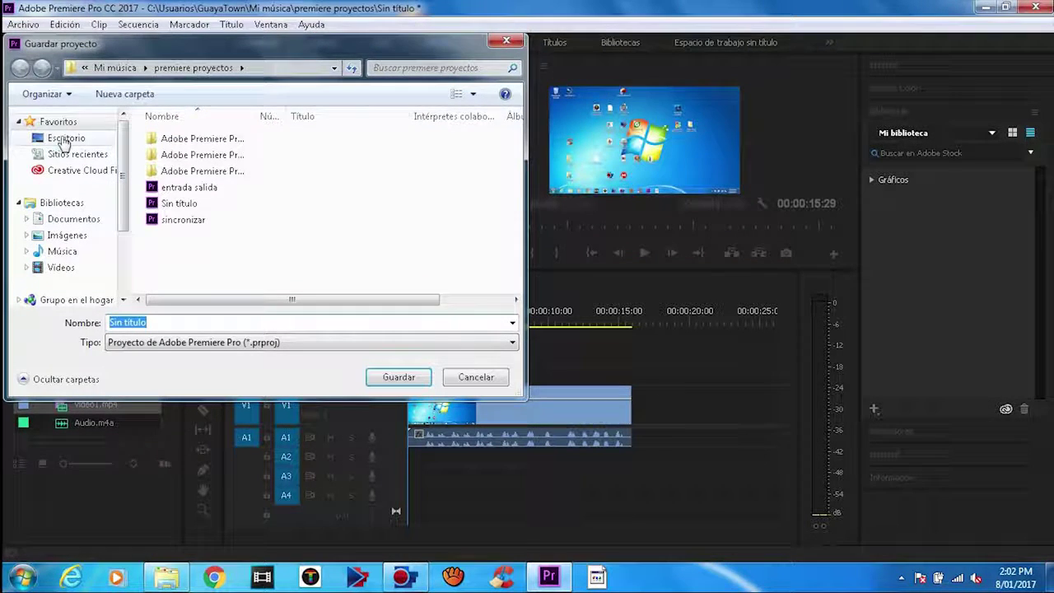
click(70, 139)
drag(516, 164, 520, 231)
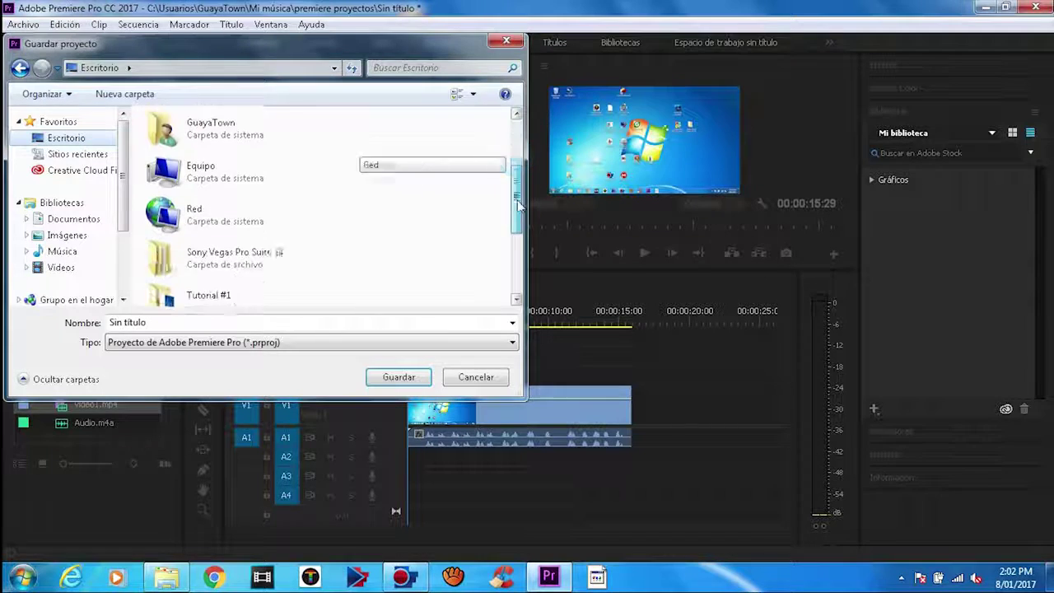
double_click(309, 216)
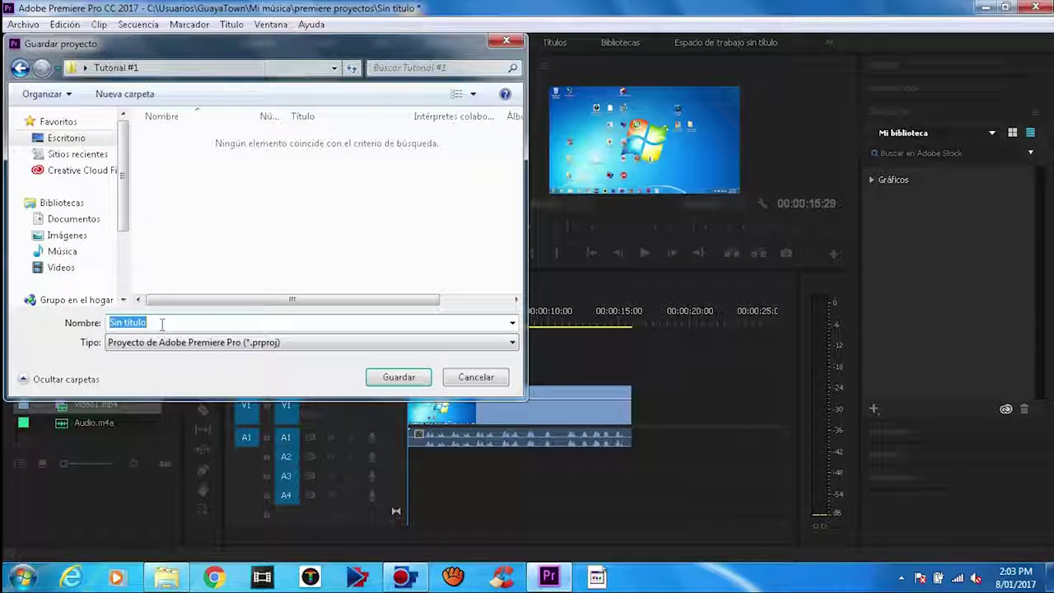
text(pro)
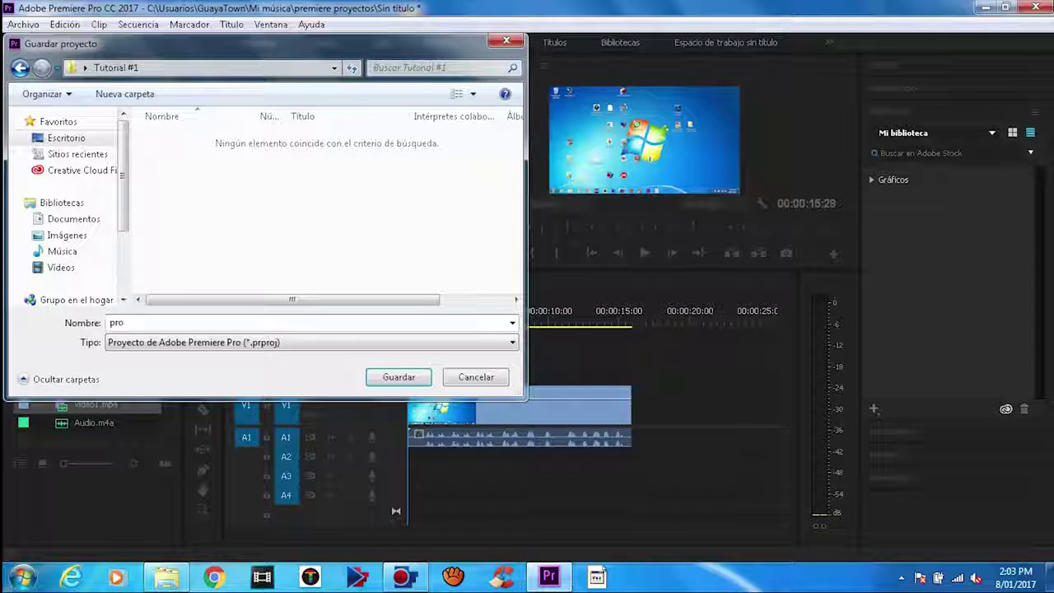
text(yecto)
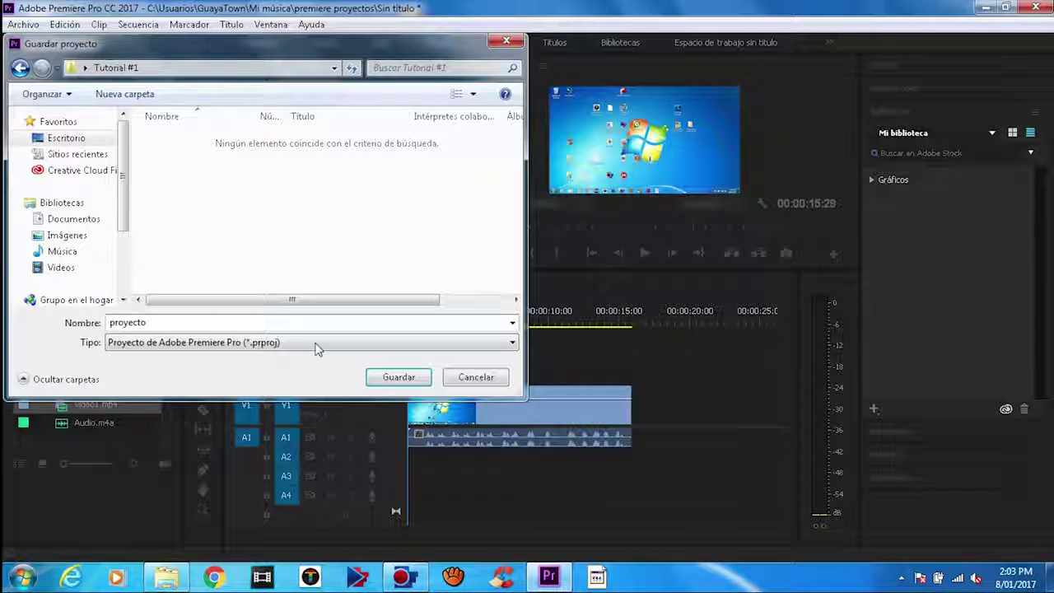
click(395, 377)
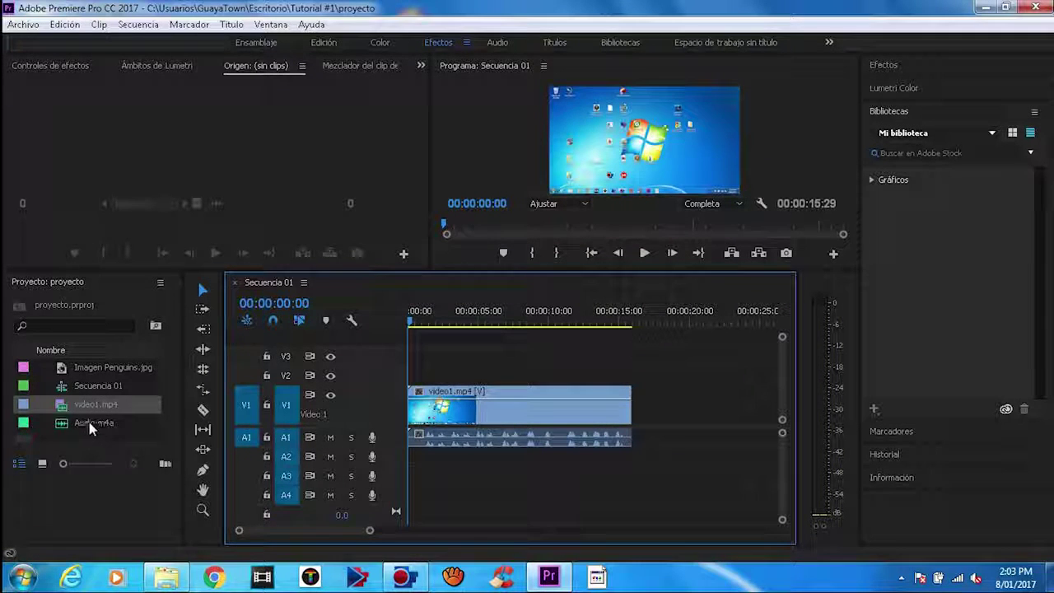
Put Audio.m4a on A2 from about 00:00:09 and Imagen Penguins.jpg after video1 on V1
drag(111, 430, 555, 466)
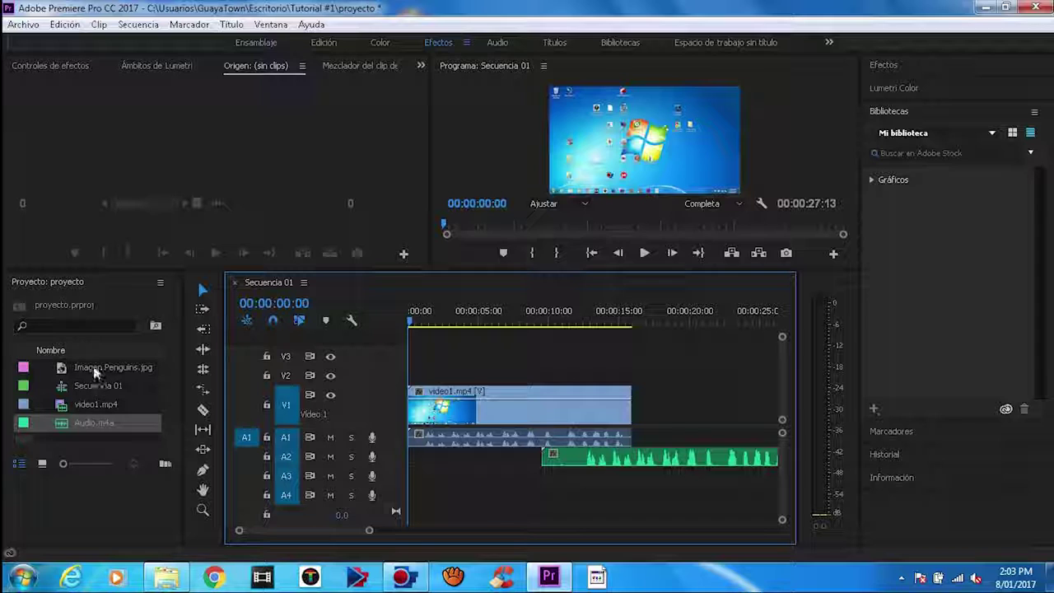
drag(95, 373, 646, 434)
click(656, 323)
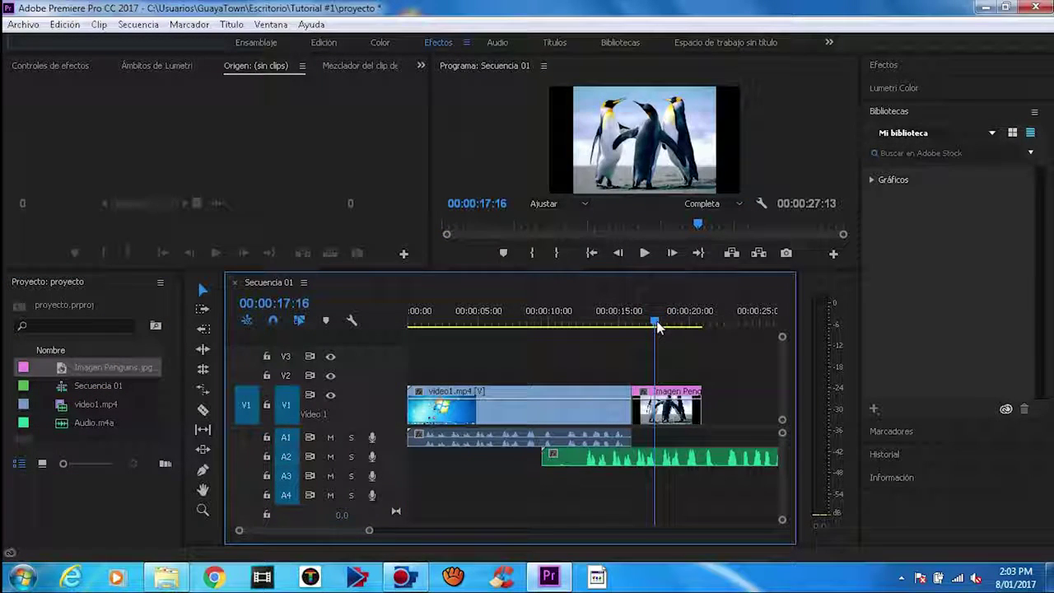